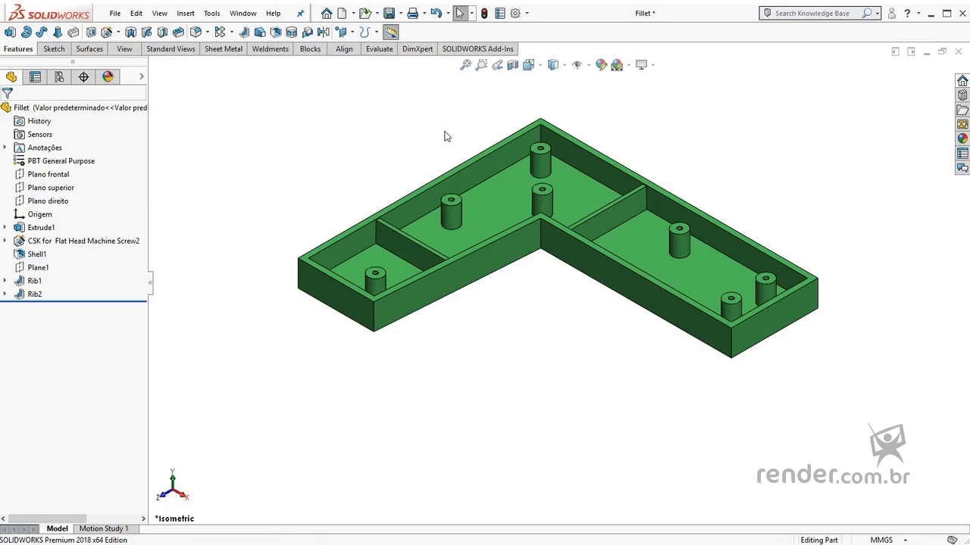
Step: Fillet one outer wall edge and all 17 internal edges of that feature at constant 1 mm
{"action": "left_click", "coordinate": [196, 32]}
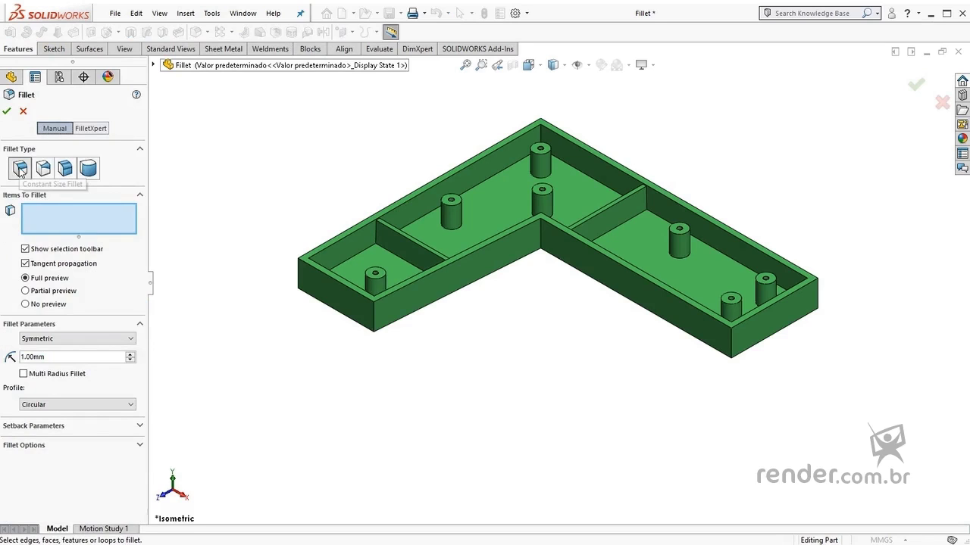
{"action": "left_click", "coordinate": [66, 362]}
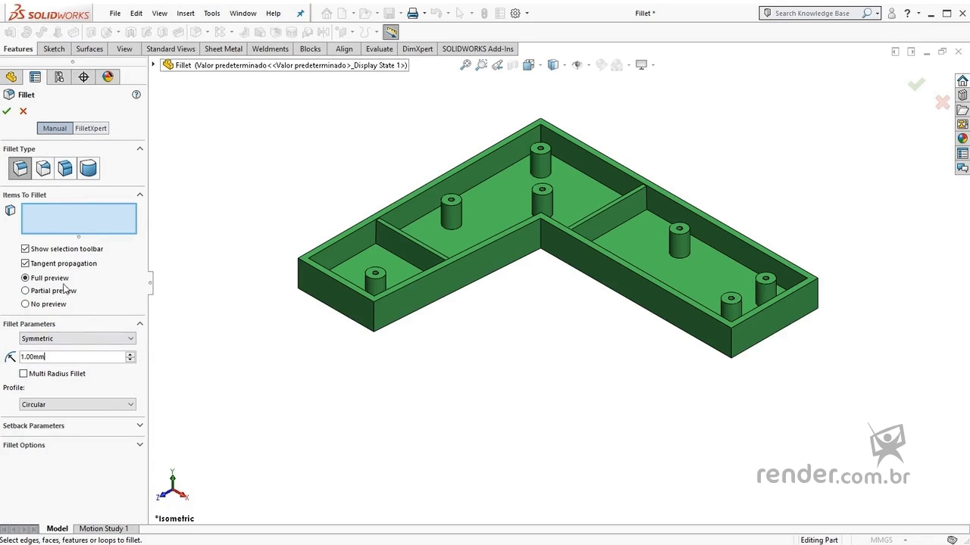
{"action": "left_click", "coordinate": [446, 301]}
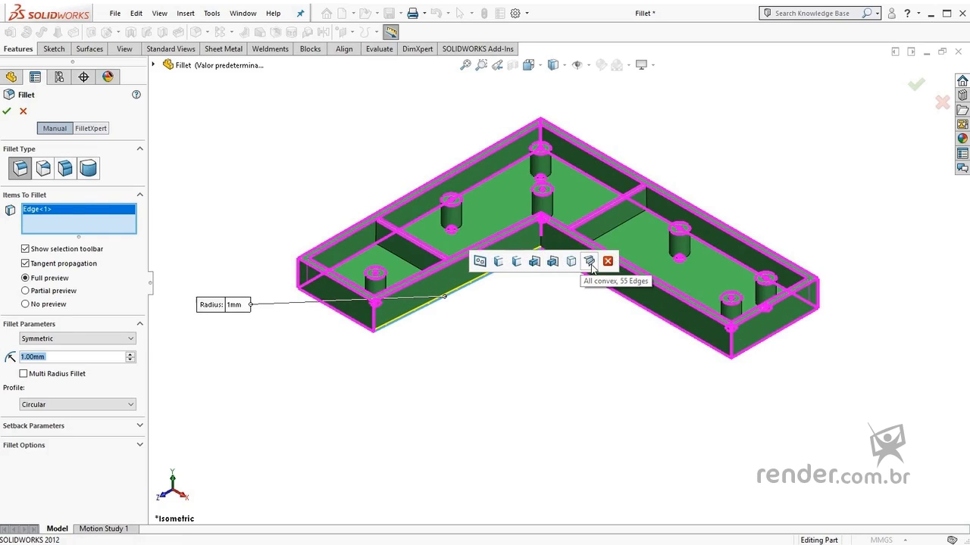
{"action": "left_click", "coordinate": [534, 262]}
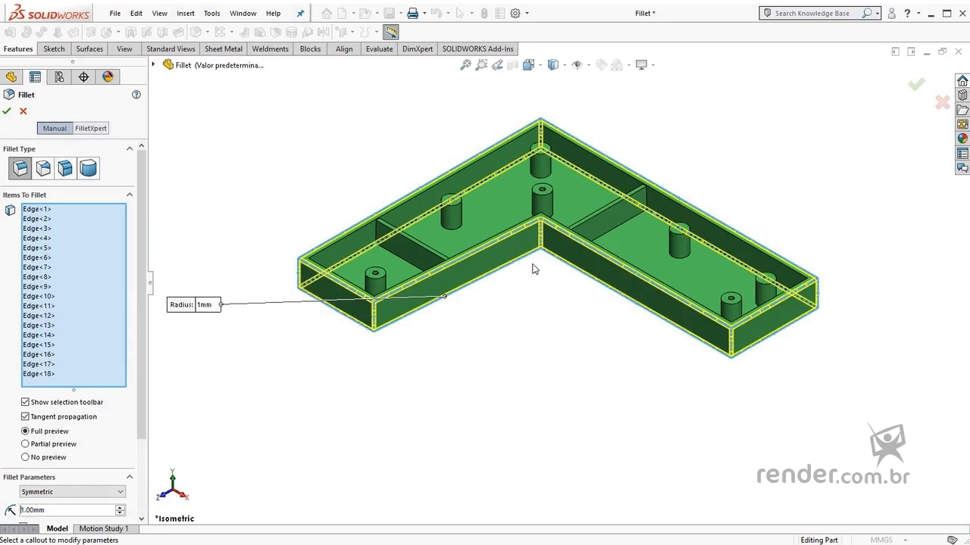
{"action": "left_click", "coordinate": [6, 111]}
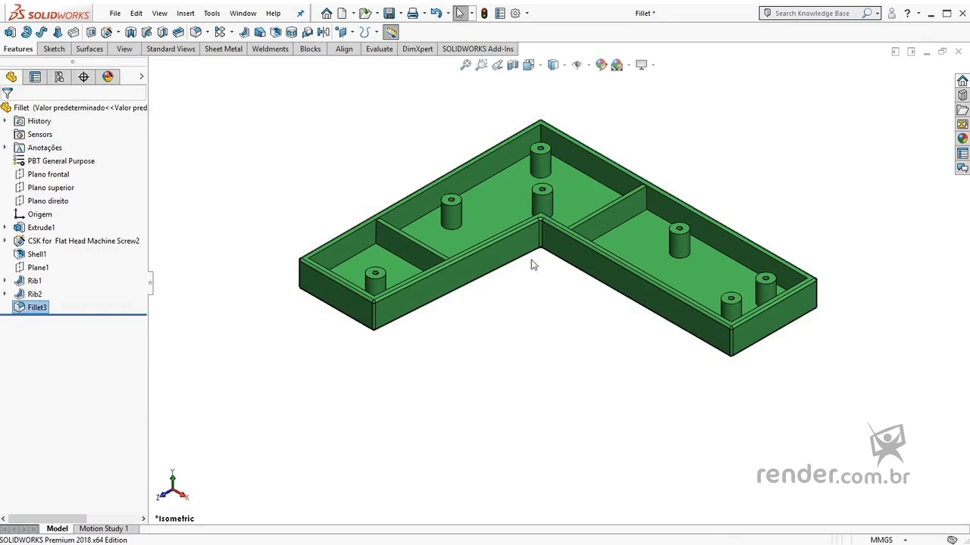
Step: Return to the isometric view, start a Variable Size Fillet, and zoom in on the back wall
{"action": "scroll", "coordinate": [530, 264], "scroll_direction": "down", "scroll_amount": 3}
{"action": "mouse_move", "coordinate": [554, 298]}
{"action": "middle_mouse_down"}
{"action": "mouse_move", "coordinate": [567, 250]}
{"action": "mouse_move", "coordinate": [557, 152]}
{"action": "mouse_move", "coordinate": [562, 328]}
{"action": "middle_mouse_up"}
{"action": "key", "text": "ctrl+7"}
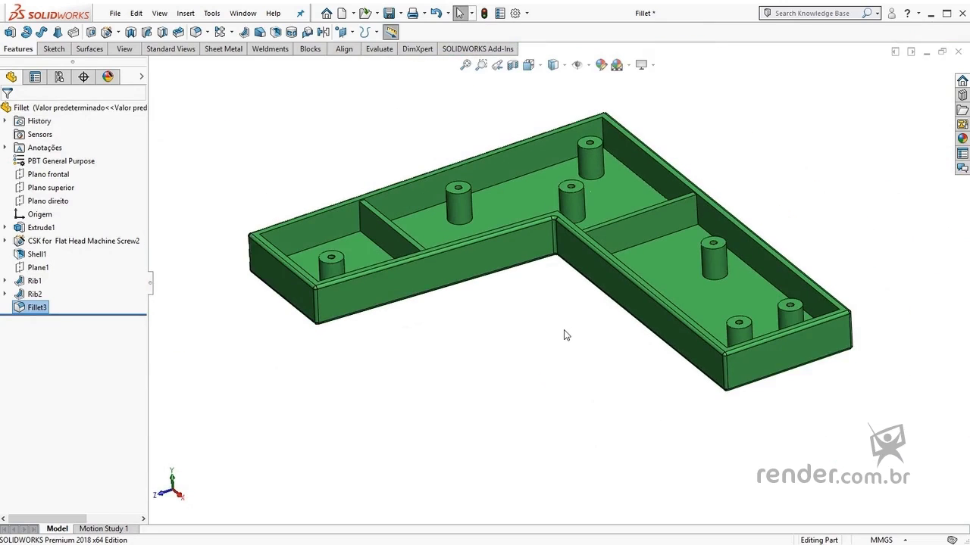
{"action": "left_click", "coordinate": [196, 32]}
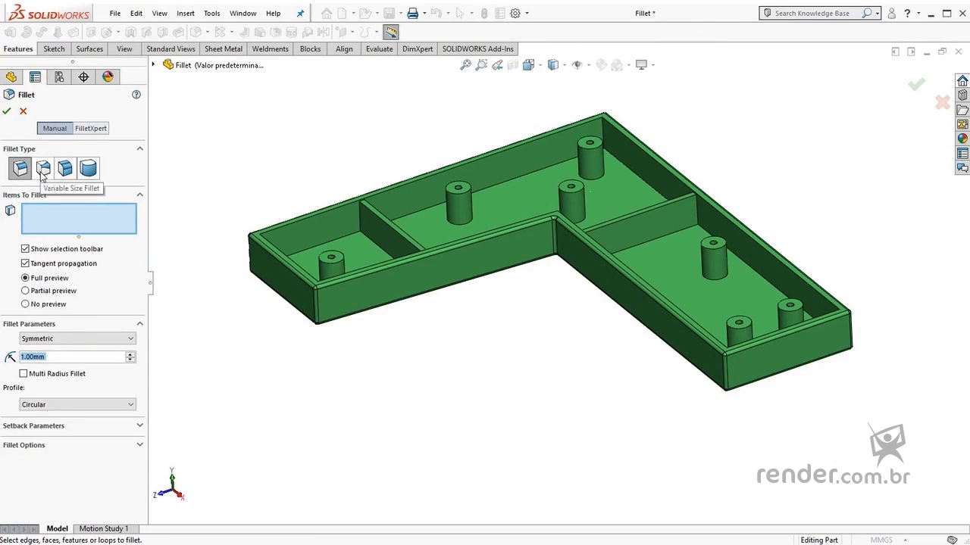
{"action": "left_click", "coordinate": [42, 170]}
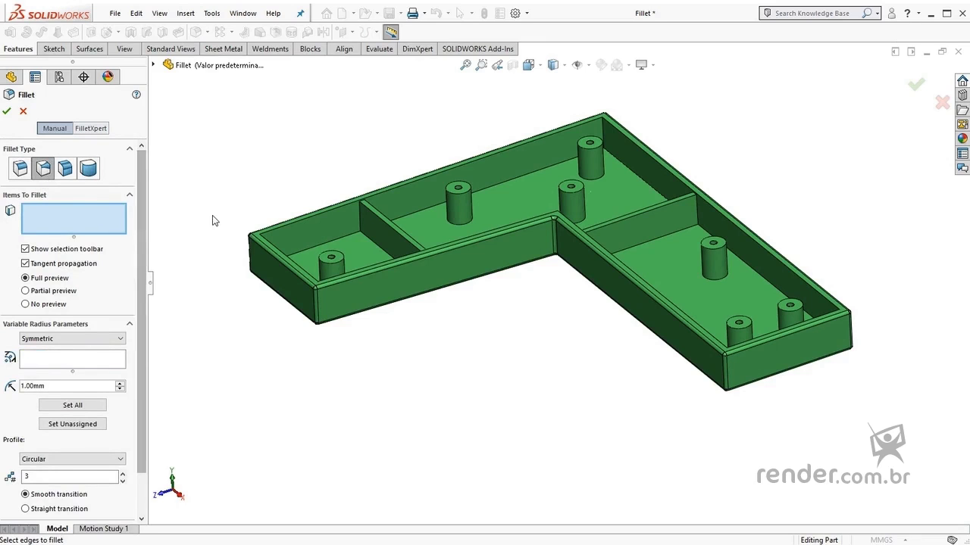
{"action": "mouse_move", "coordinate": [212, 215]}
{"action": "middle_mouse_down"}
{"action": "mouse_move", "coordinate": [226, 222]}
{"action": "mouse_move", "coordinate": [396, 119]}
{"action": "middle_mouse_up"}
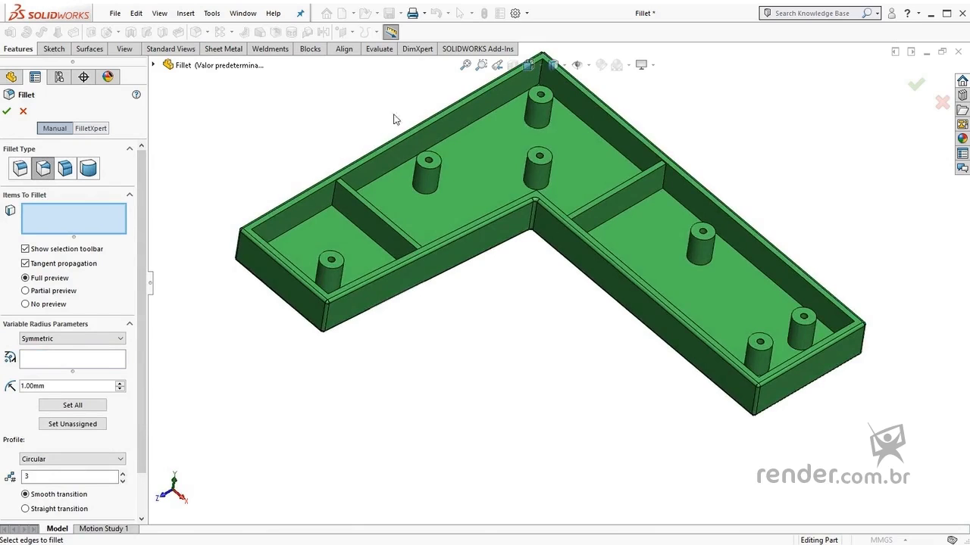
{"action": "scroll", "coordinate": [425, 110], "scroll_direction": "down", "scroll_amount": 5}
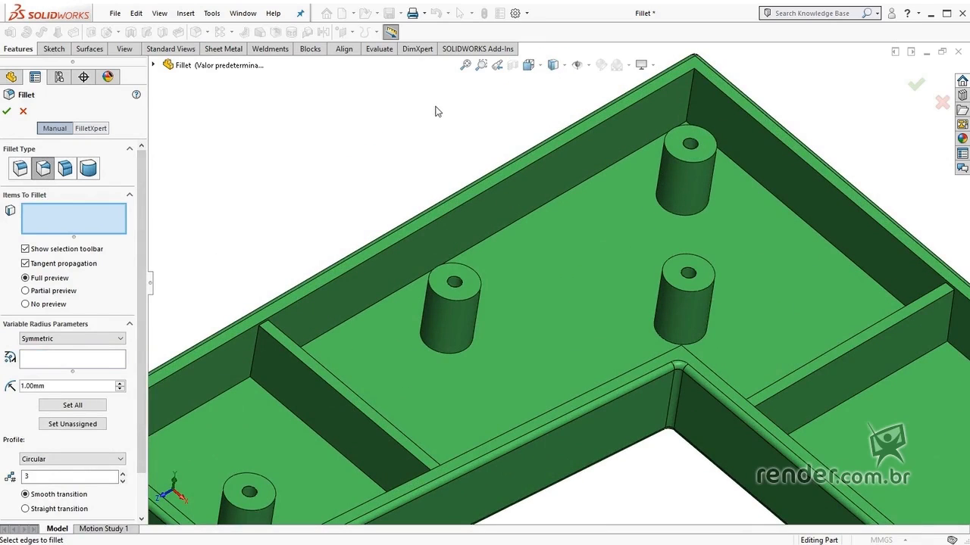
Step: Select the floor-to-back-wall edge and set both end radii to 3 mm
{"action": "left_click", "coordinate": [503, 230]}
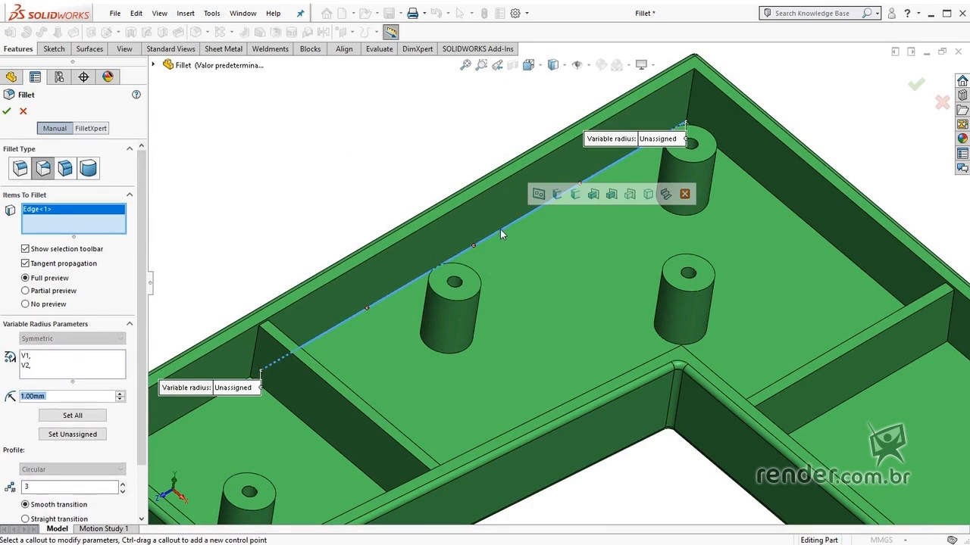
{"action": "mouse_move", "coordinate": [363, 147]}
{"action": "middle_mouse_down"}
{"action": "mouse_move", "coordinate": [324, 134]}
{"action": "mouse_move", "coordinate": [346, 162]}
{"action": "mouse_move", "coordinate": [384, 310]}
{"action": "middle_mouse_up"}
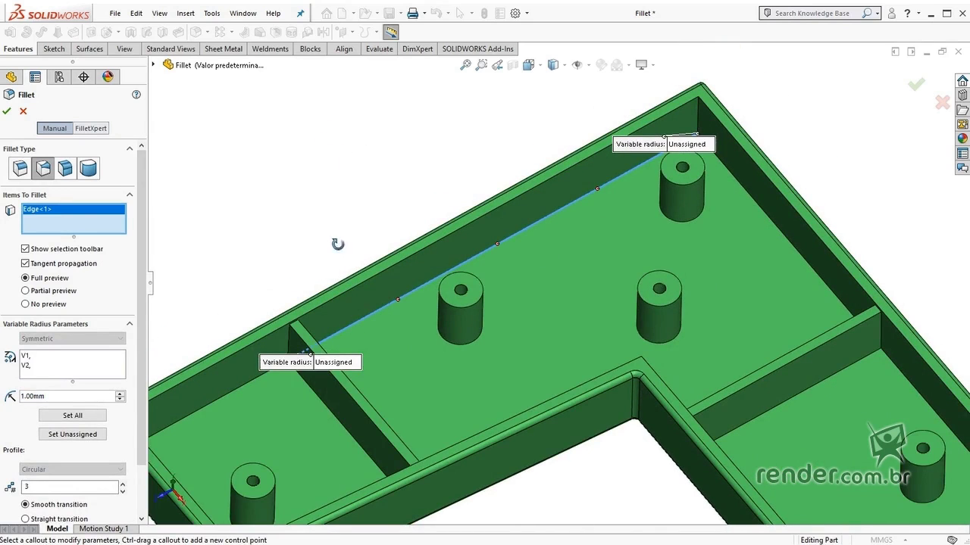
{"action": "mouse_move", "coordinate": [336, 242]}
{"action": "middle_mouse_down"}
{"action": "mouse_move", "coordinate": [314, 281]}
{"action": "mouse_move", "coordinate": [254, 322]}
{"action": "middle_mouse_up"}
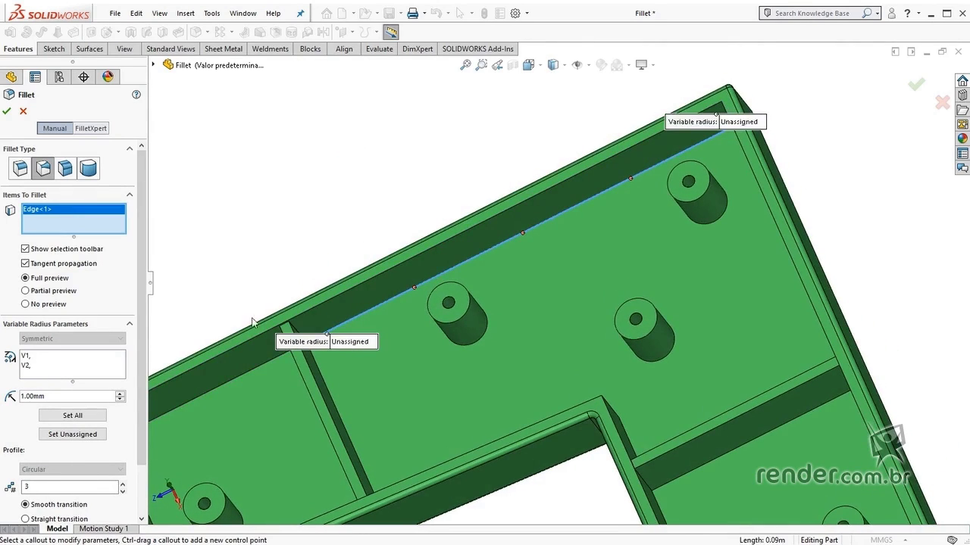
{"action": "double_click", "coordinate": [36, 397]}
{"action": "type", "text": "3"}
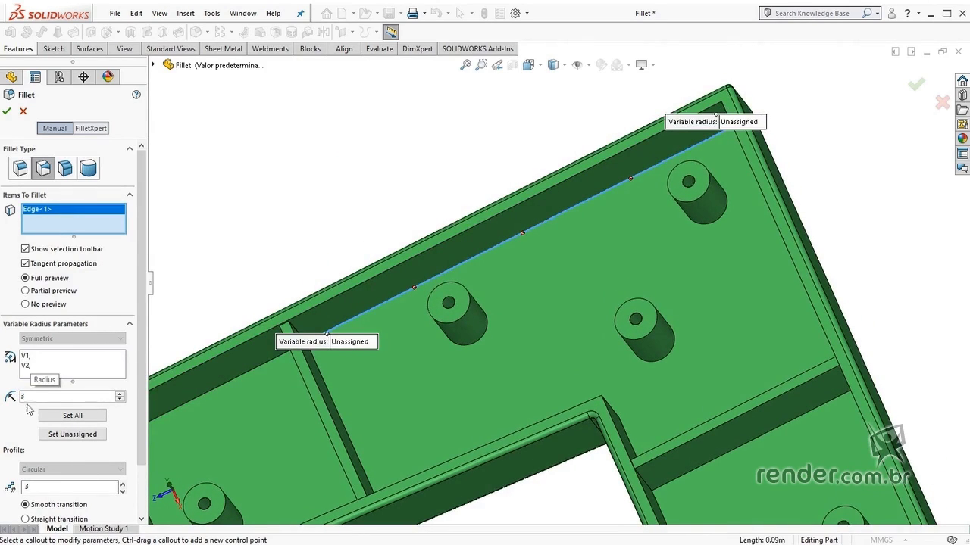
{"action": "left_click", "coordinate": [52, 437]}
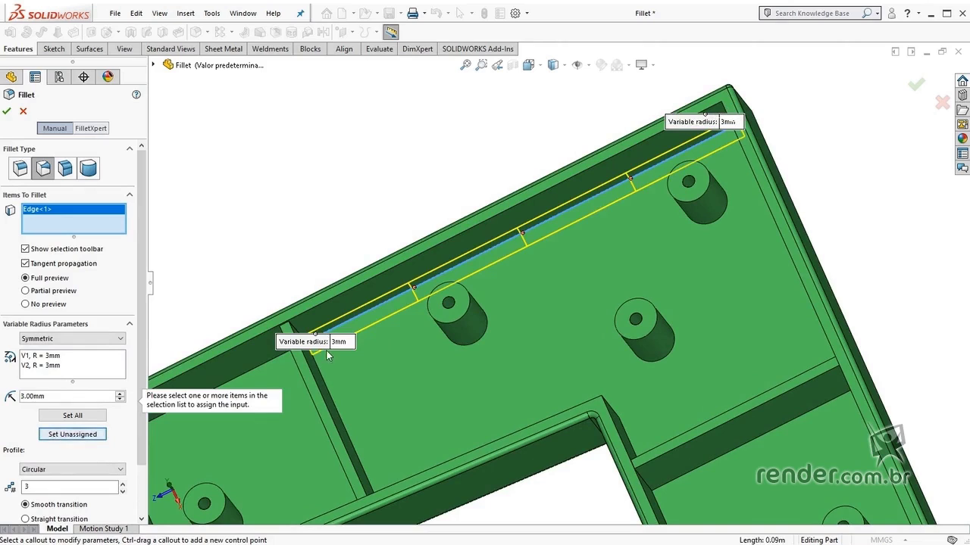
Step: Add control points at 75%, 50% and 25% along the edge with radii 1, 2 and 1 mm
{"action": "left_click", "coordinate": [415, 290]}
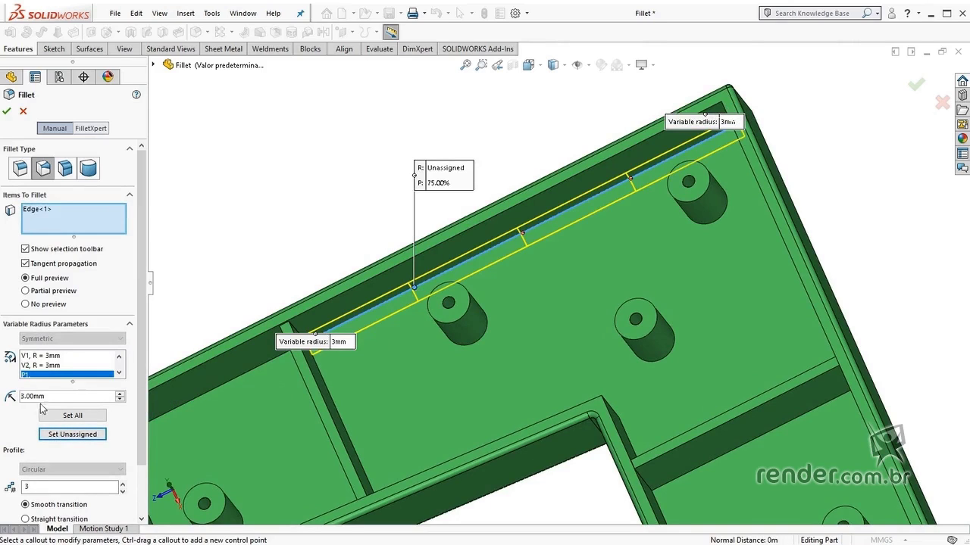
{"action": "type", "text": "1"}
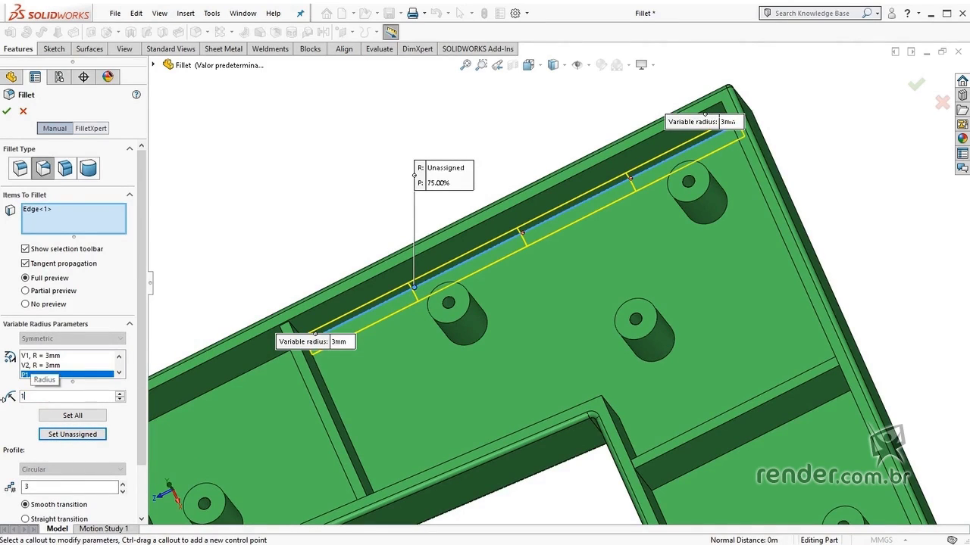
{"action": "left_click", "coordinate": [73, 434]}
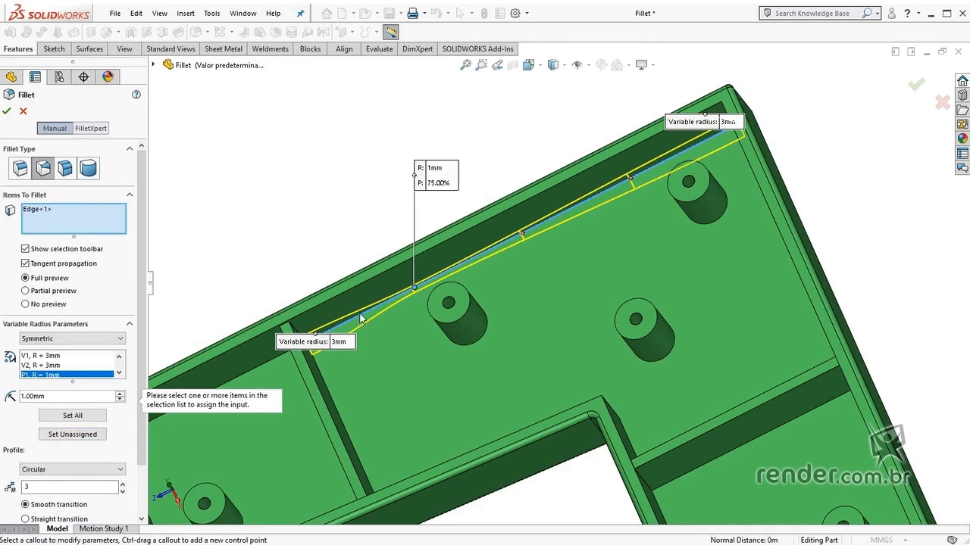
{"action": "left_click", "coordinate": [522, 232]}
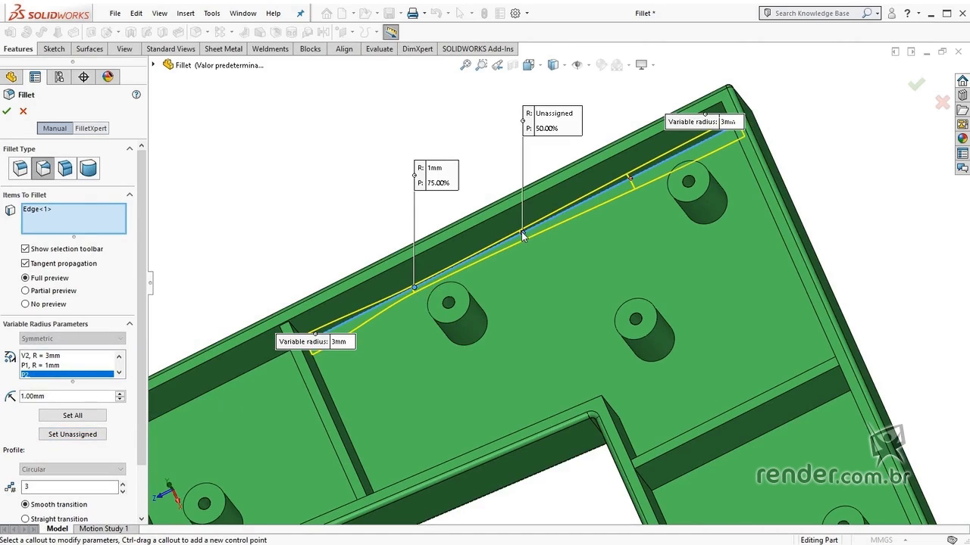
{"action": "double_click", "coordinate": [37, 400]}
{"action": "type", "text": "2"}
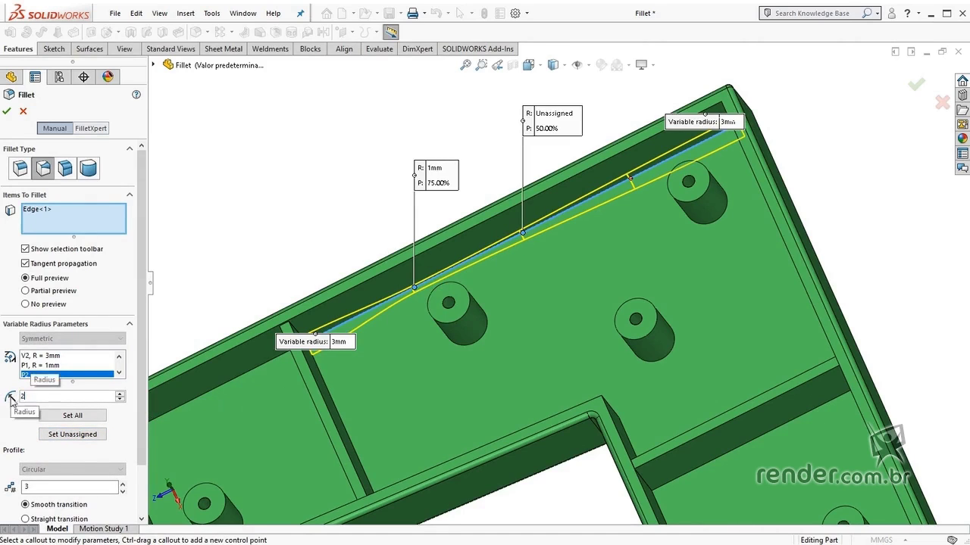
{"action": "left_click", "coordinate": [72, 434]}
{"action": "left_click", "coordinate": [629, 178]}
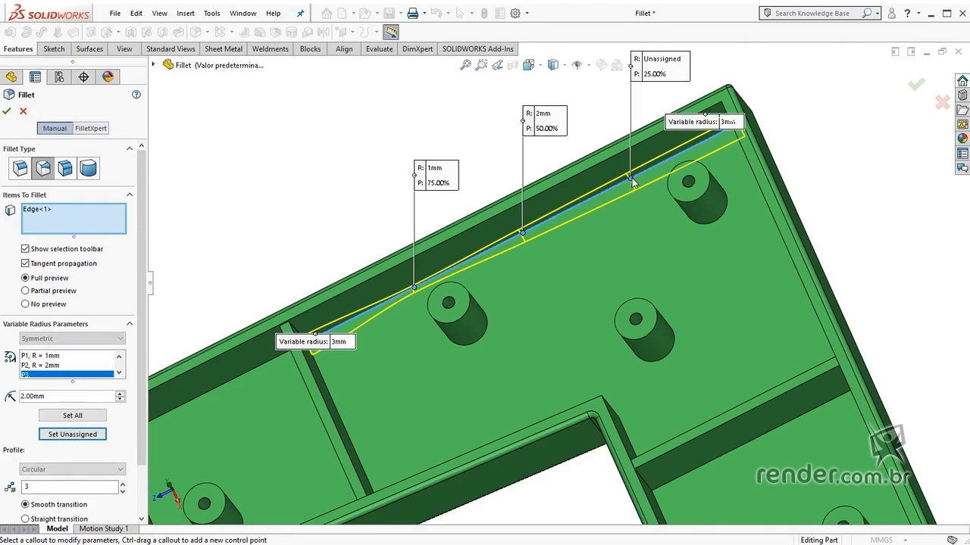
{"action": "double_click", "coordinate": [75, 400]}
{"action": "type", "text": "1"}
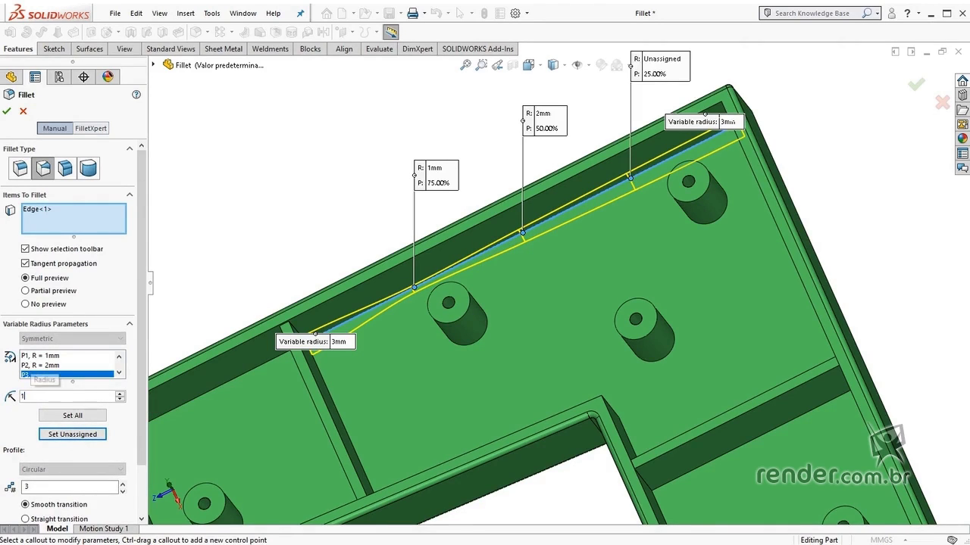
{"action": "left_click", "coordinate": [73, 434]}
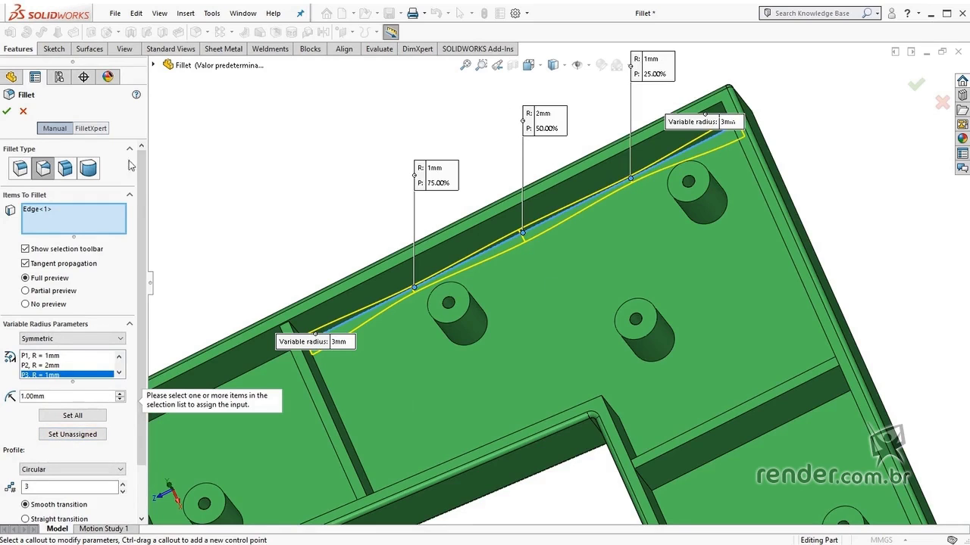
Step: Accept the variable fillet, then start a Face Fillet between the compartment floor and the inner wall face
{"action": "left_click", "coordinate": [7, 112]}
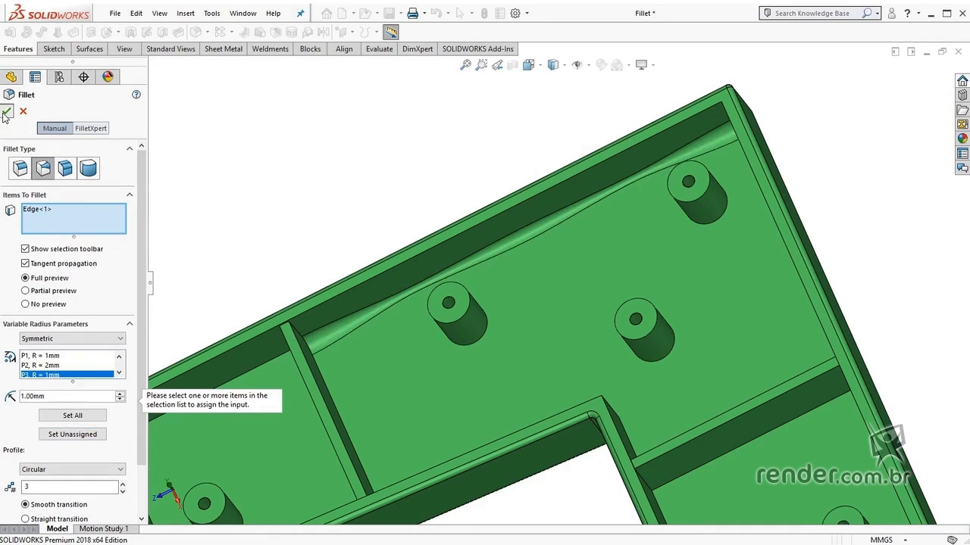
{"action": "middle_click_drag", "start_coordinate": [402, 176], "coordinate": [430, 143]}
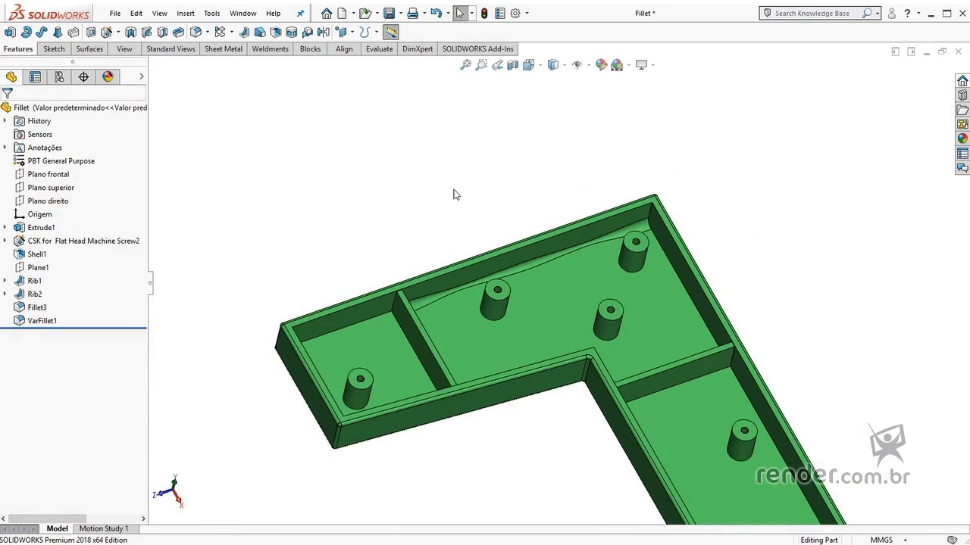
{"action": "left_click", "coordinate": [195, 32]}
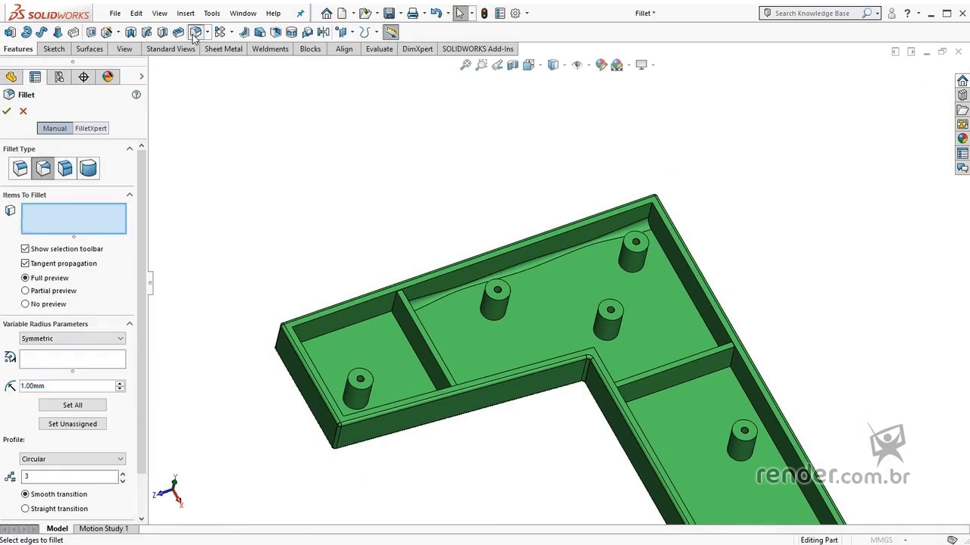
{"action": "left_click", "coordinate": [66, 170]}
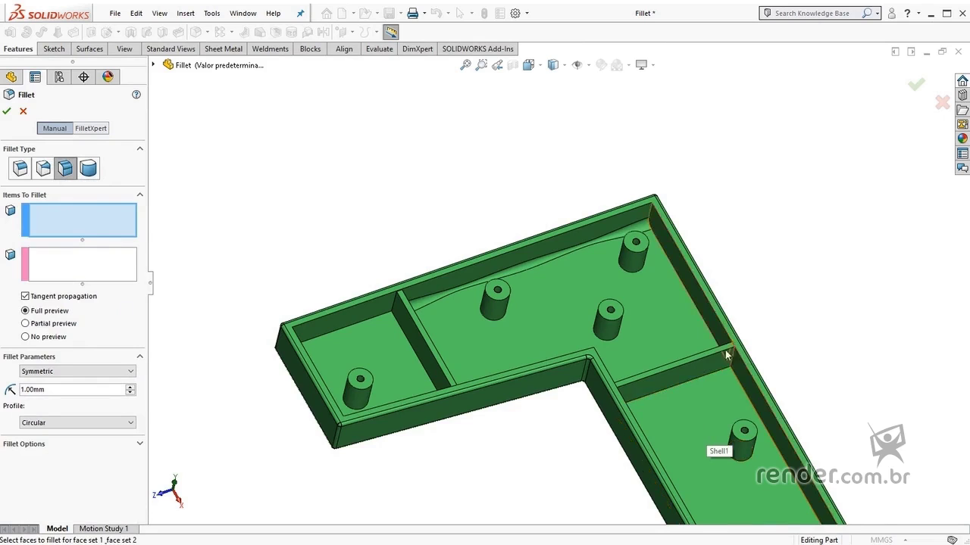
{"action": "scroll", "coordinate": [725, 350], "scroll_direction": "down", "scroll_amount": 3}
{"action": "left_click", "coordinate": [628, 303]}
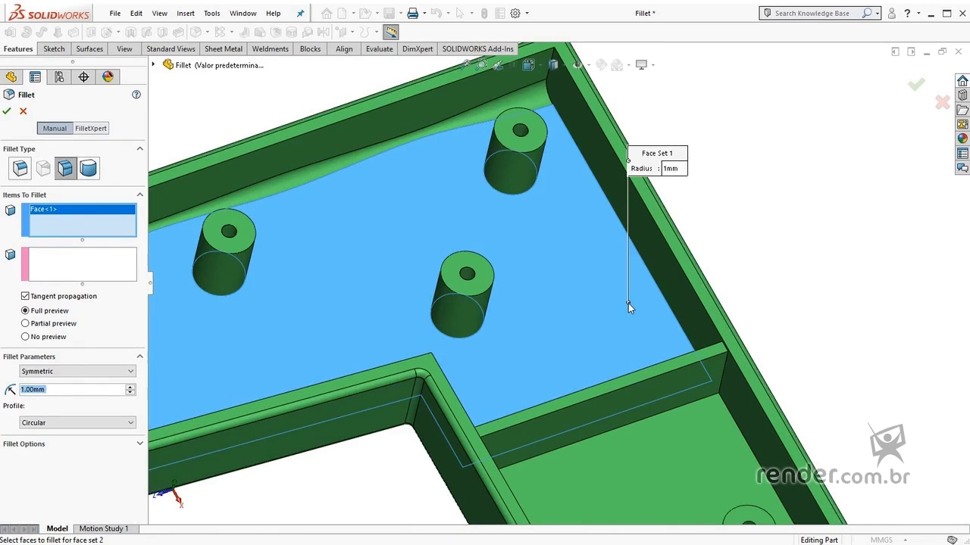
{"action": "left_click", "coordinate": [130, 277]}
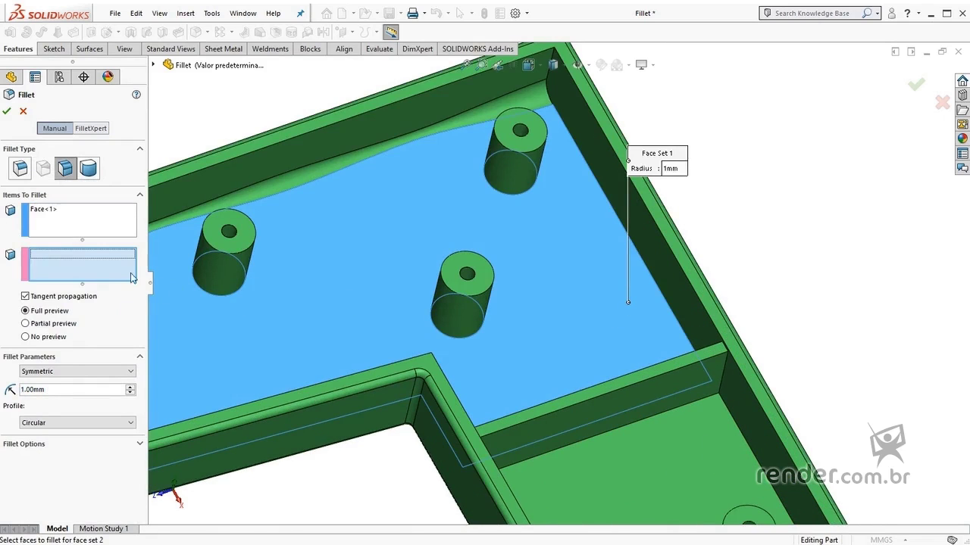
{"action": "left_click", "coordinate": [656, 260]}
Step: Set the face fillet radius to 5 mm and accept it as Fillet4
{"action": "scroll", "coordinate": [668, 265], "scroll_direction": "down", "scroll_amount": 2}
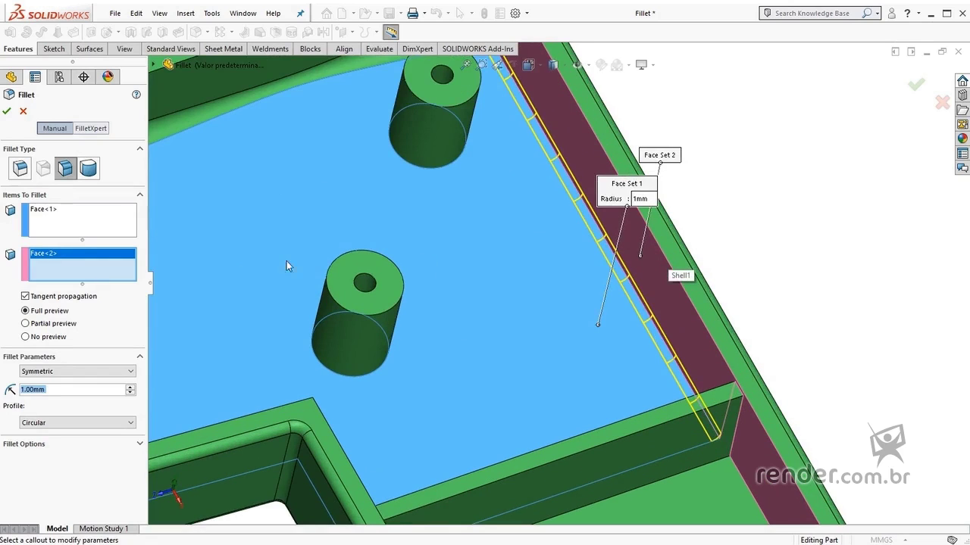
{"action": "left_click", "coordinate": [130, 388]}
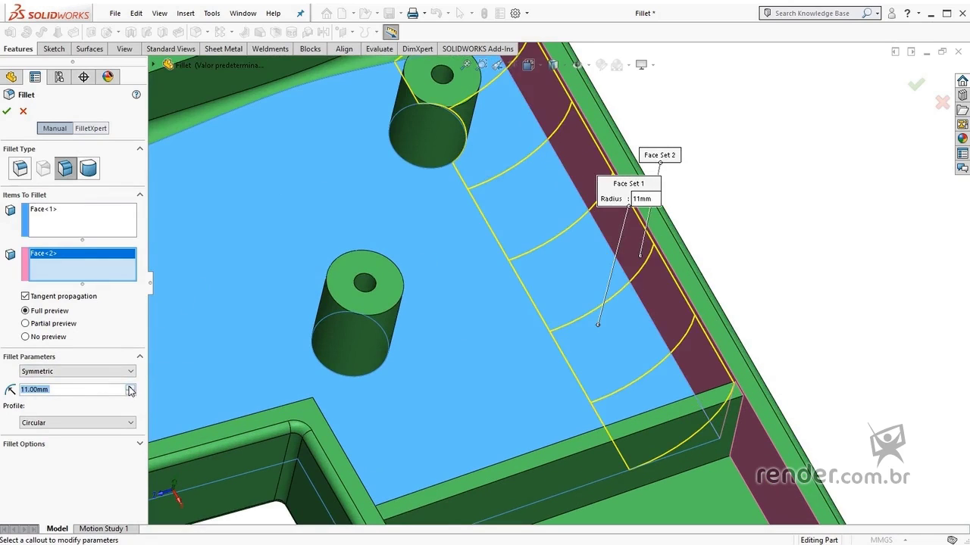
{"action": "scroll", "coordinate": [577, 353], "scroll_direction": "up", "scroll_amount": 2}
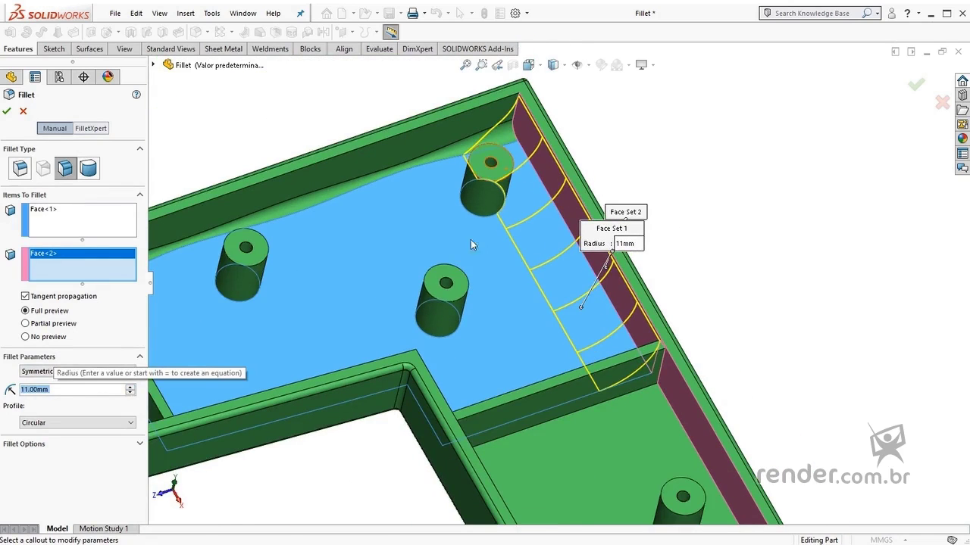
{"action": "left_click", "coordinate": [54, 389]}
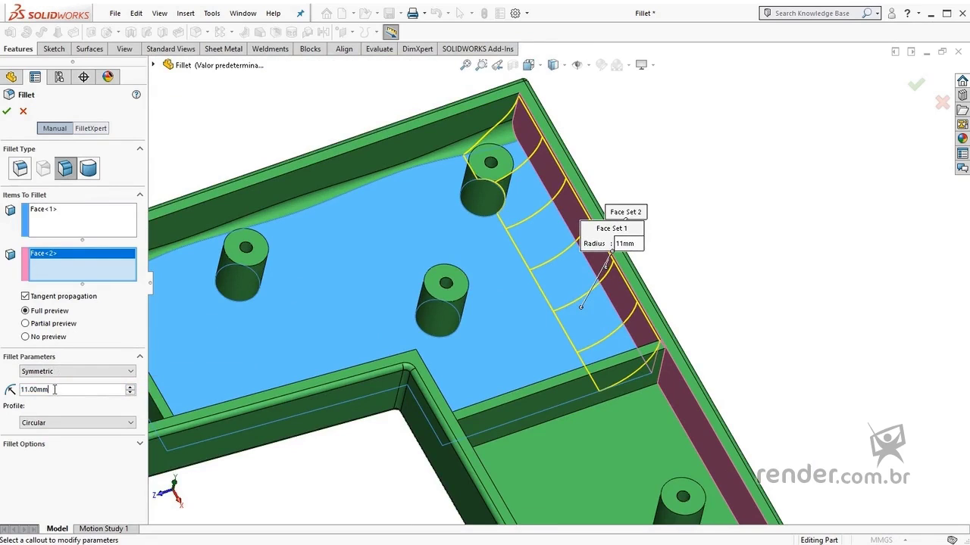
{"action": "double_click", "coordinate": [55, 389]}
{"action": "type", "text": "5"}
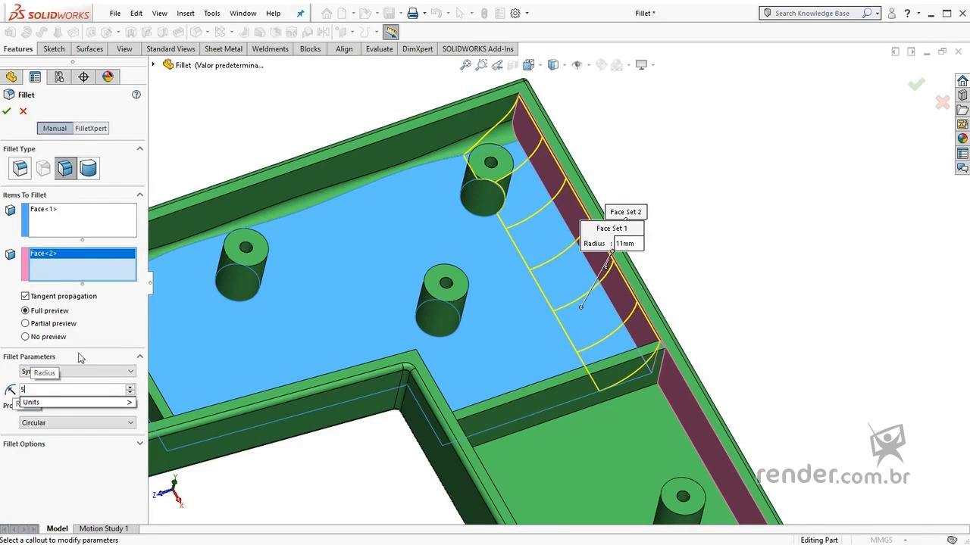
{"action": "left_click", "coordinate": [79, 358]}
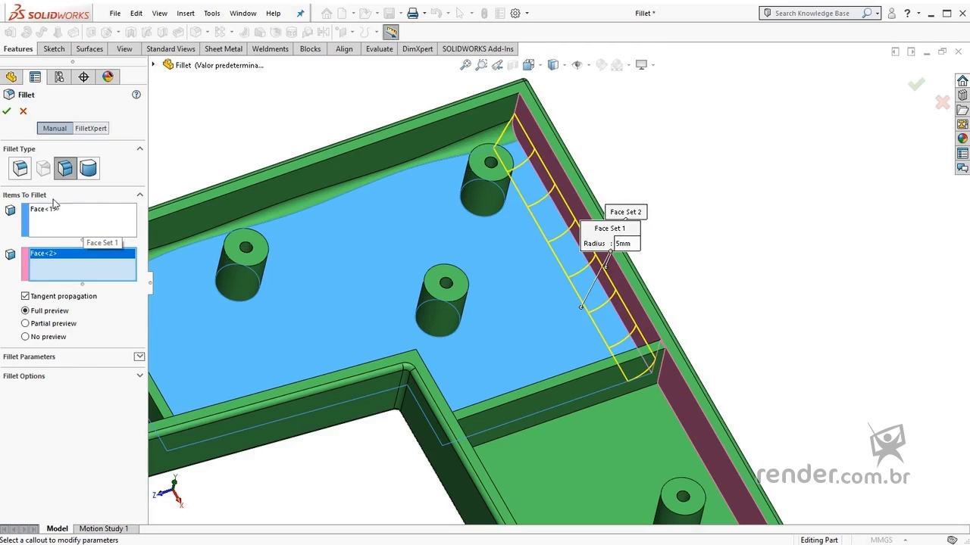
{"action": "left_click", "coordinate": [6, 110]}
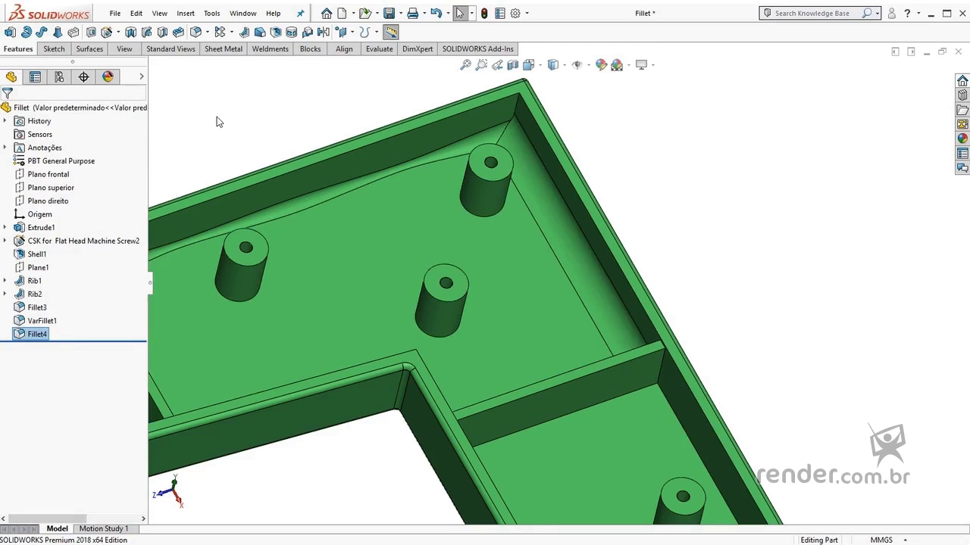
Step: Start a Full Round Fillet with the rib's first side face and its top as center face
{"action": "left_click", "coordinate": [195, 33]}
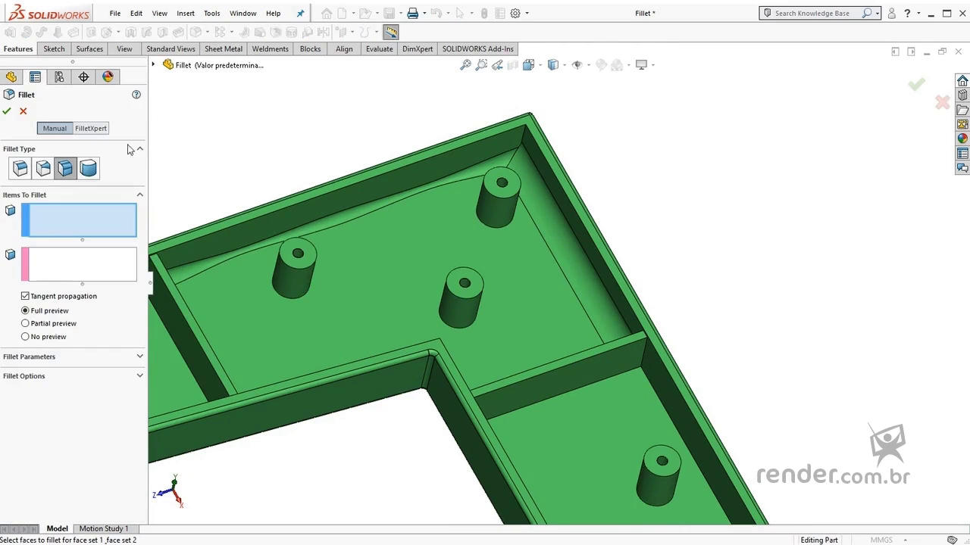
{"action": "left_click", "coordinate": [88, 169]}
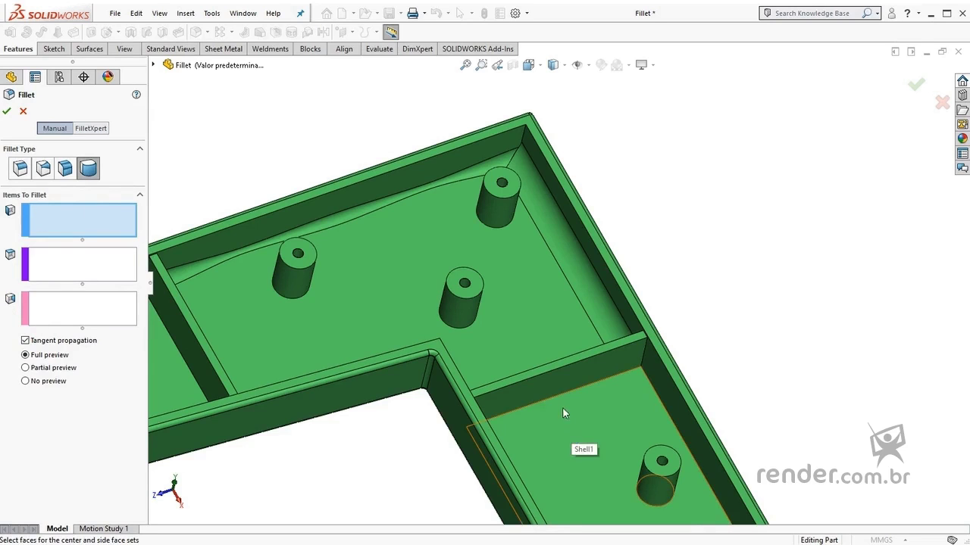
{"action": "left_click", "coordinate": [553, 385]}
{"action": "scroll", "coordinate": [557, 388], "scroll_direction": "down", "scroll_amount": 2}
{"action": "scroll", "coordinate": [557, 388], "scroll_direction": "down", "scroll_amount": 2}
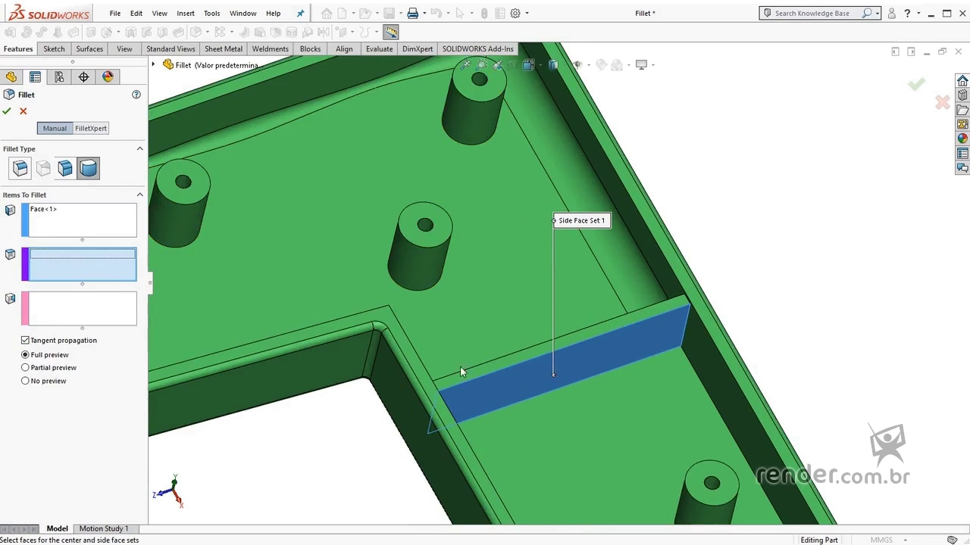
{"action": "left_click", "coordinate": [541, 353]}
{"action": "left_click", "coordinate": [86, 321]}
Step: Pick the rib's opposite side face and accept the full round fillet as Fillet5
{"action": "mouse_move", "coordinate": [462, 311]}
{"action": "middle_mouse_down"}
{"action": "mouse_move", "coordinate": [482, 317]}
{"action": "mouse_move", "coordinate": [523, 366]}
{"action": "mouse_move", "coordinate": [602, 391]}
{"action": "middle_mouse_up"}
{"action": "left_click", "coordinate": [601, 390]}
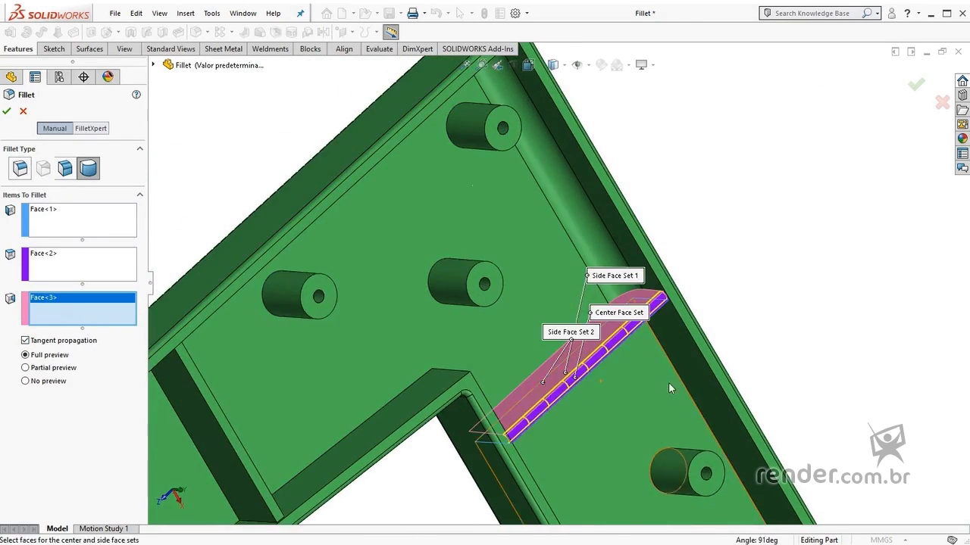
{"action": "scroll", "coordinate": [636, 364], "scroll_direction": "down", "scroll_amount": 2}
{"action": "middle_click_drag", "start_coordinate": [601, 346], "coordinate": [453, 218]}
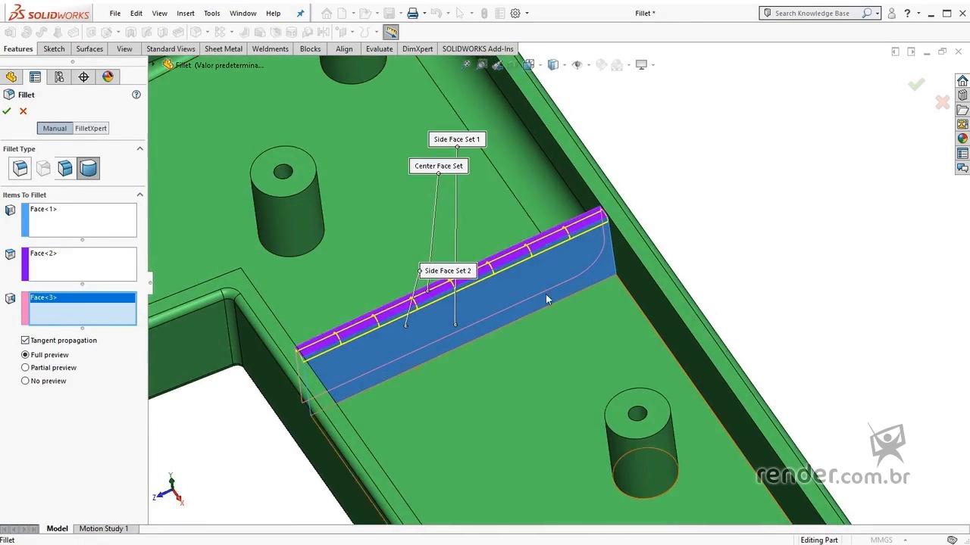
{"action": "key", "text": "Return"}
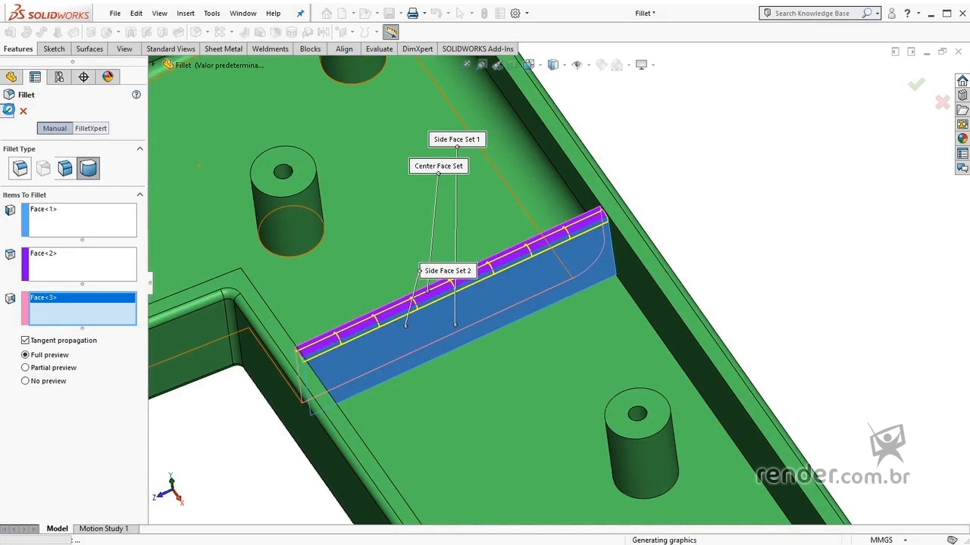
{"action": "scroll", "coordinate": [488, 273], "scroll_direction": "up", "scroll_amount": 3}
{"action": "scroll", "coordinate": [477, 269], "scroll_direction": "up", "scroll_amount": 2}
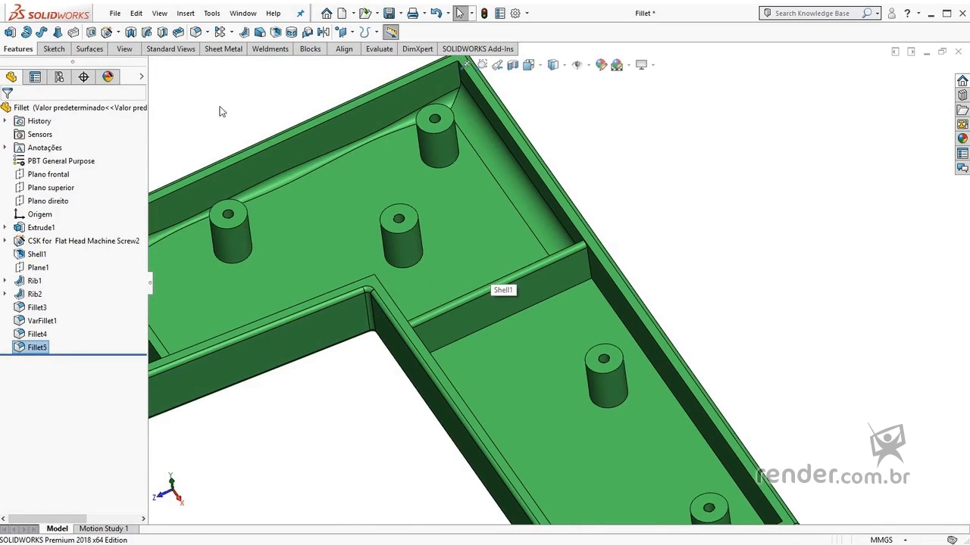
Step: In FilletXpert, apply a 1 mm fillet to the first boss's top edge
{"action": "key", "text": "Return"}
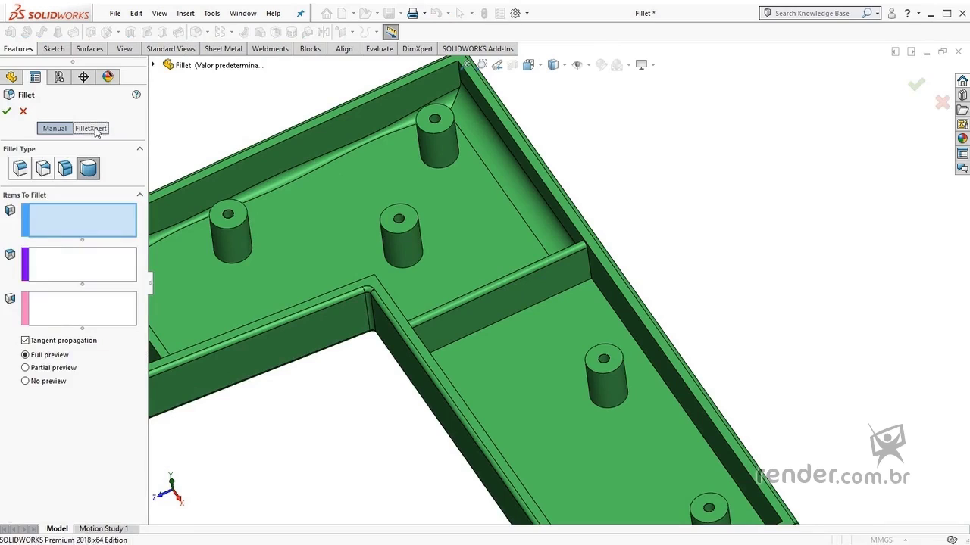
{"action": "left_click", "coordinate": [87, 128]}
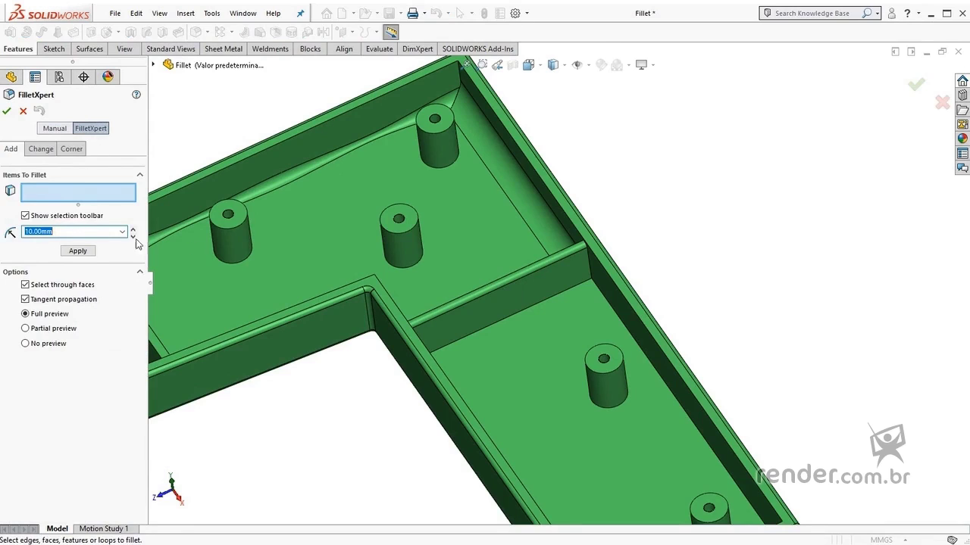
{"action": "left_click", "coordinate": [403, 240]}
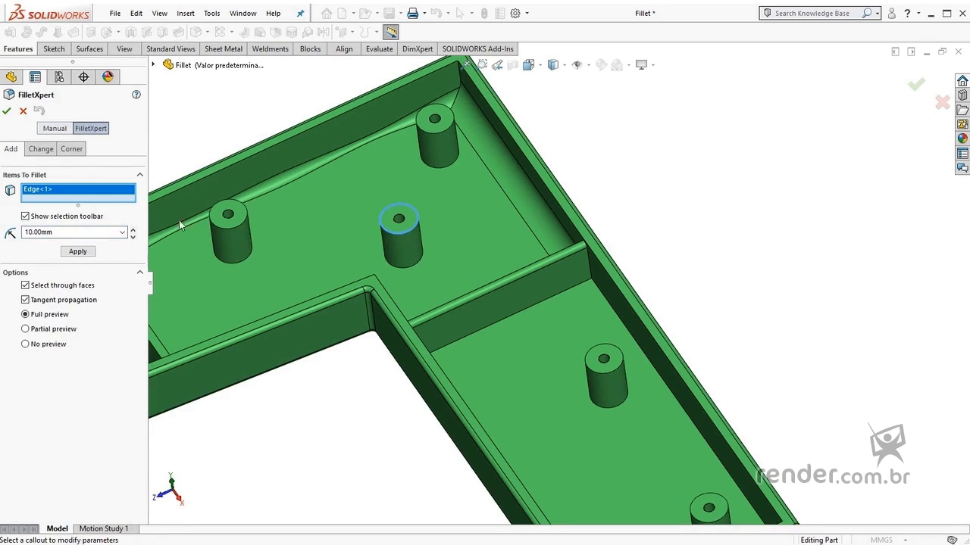
{"action": "type", "text": "1"}
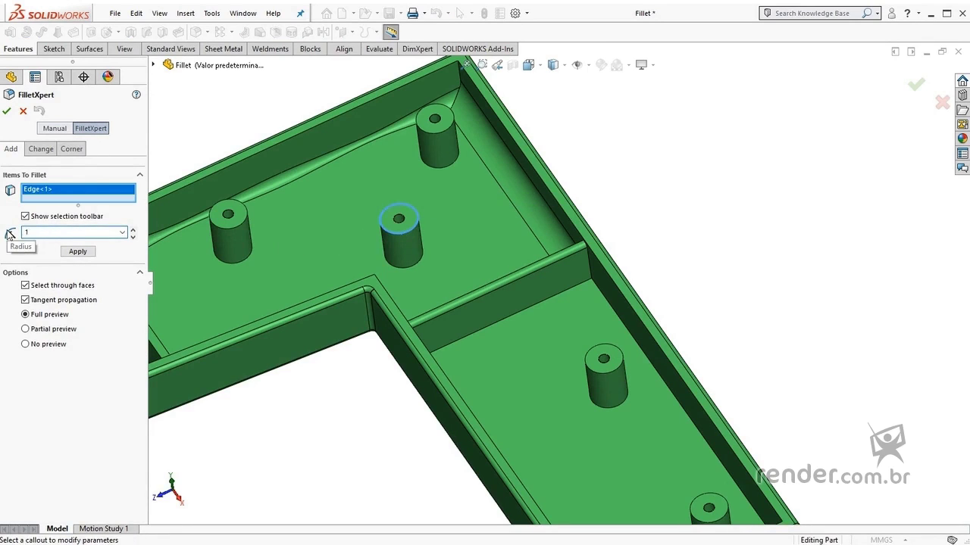
{"action": "key", "text": "Return"}
{"action": "left_click", "coordinate": [78, 252]}
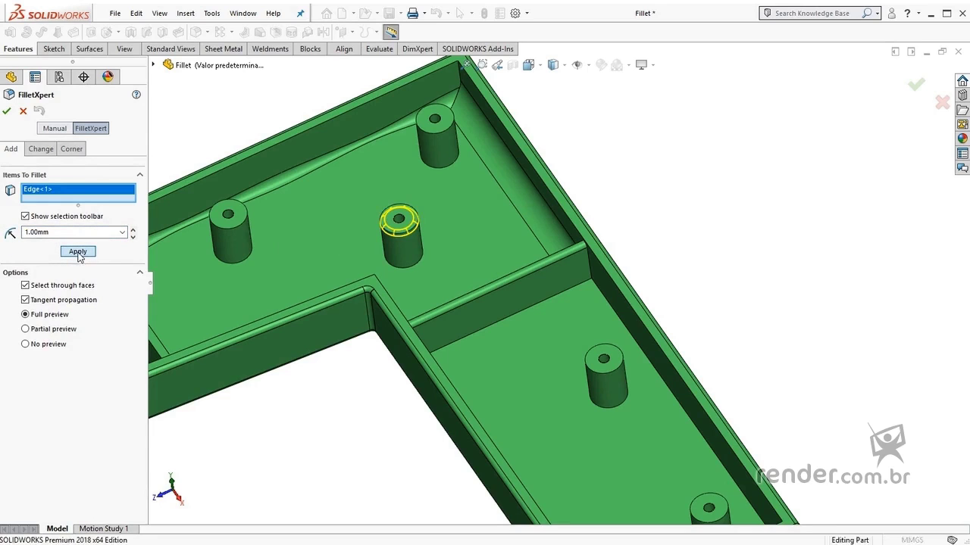
Step: Apply the same 1 mm fillet to a second boss's top edge and fit the part in view
{"action": "left_click", "coordinate": [154, 66]}
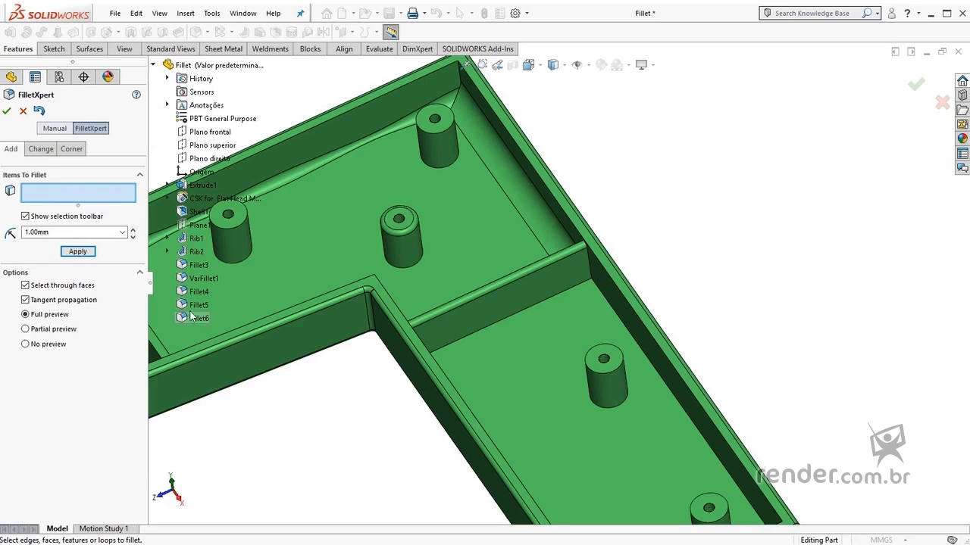
{"action": "left_click", "coordinate": [229, 227]}
{"action": "left_click", "coordinate": [86, 255]}
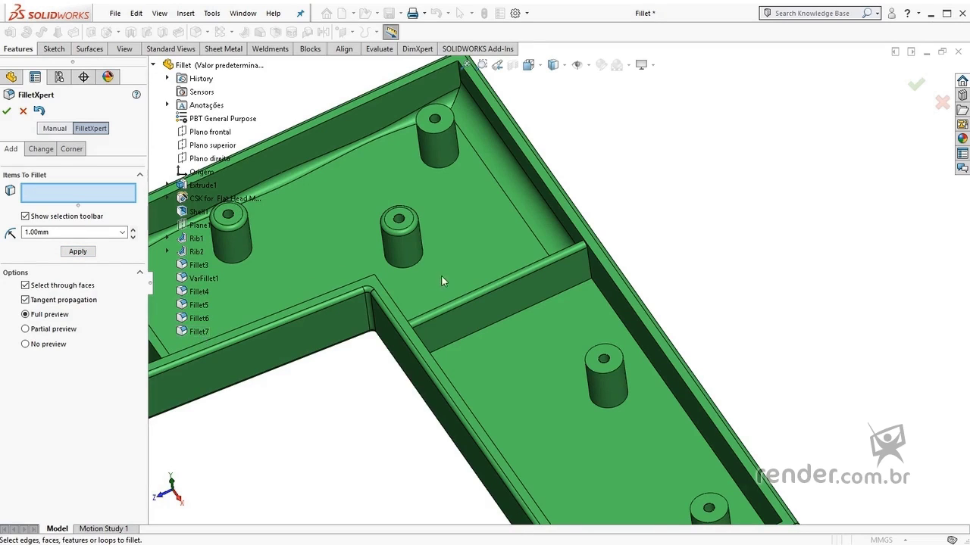
{"action": "key", "text": "f"}
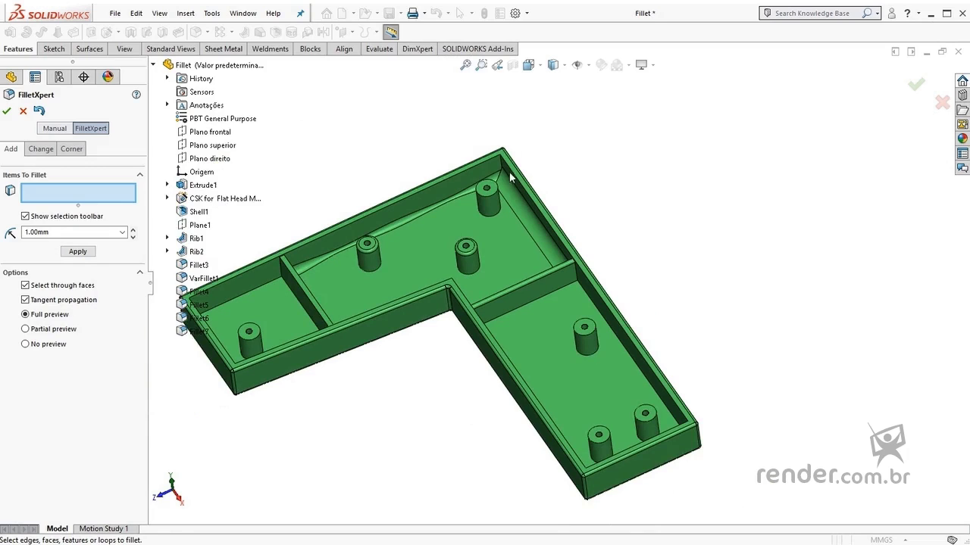
Step: Fillet the corner boss's top edge at 1 mm in FilletXpert and accept to finish
{"action": "left_click", "coordinate": [495, 191]}
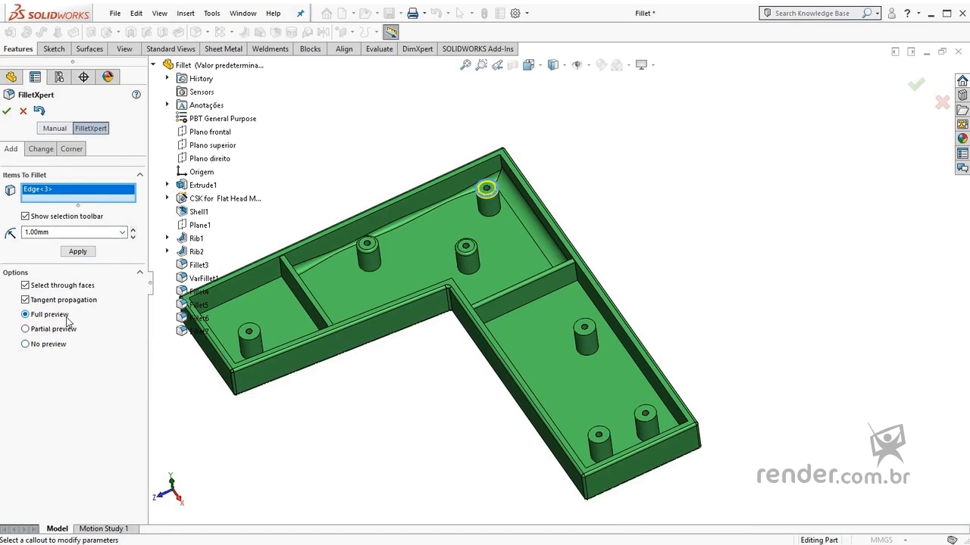
{"action": "left_click", "coordinate": [133, 229]}
{"action": "scroll", "coordinate": [493, 205], "scroll_direction": "down", "scroll_amount": 3}
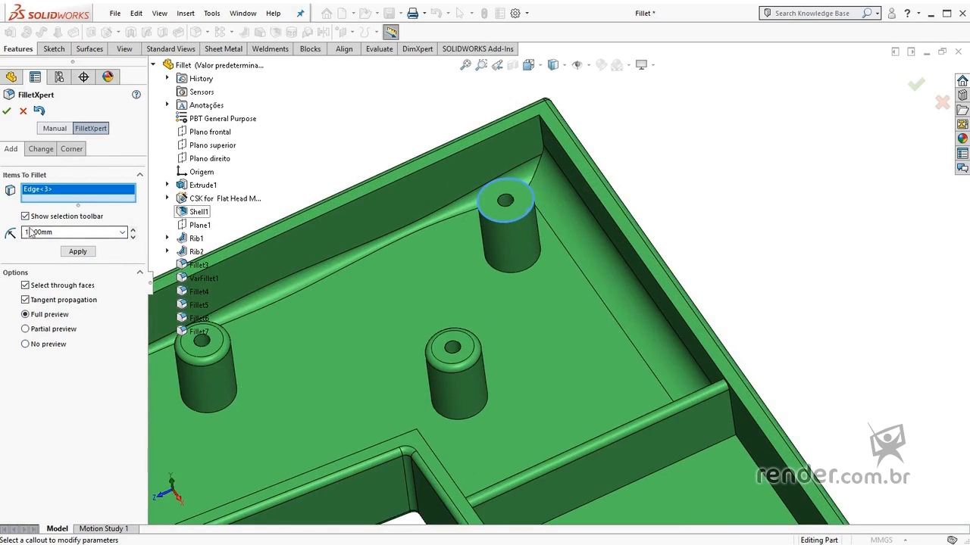
{"action": "left_click_drag", "start_coordinate": [57, 233], "coordinate": [4, 236]}
{"action": "type", "text": "1"}
{"action": "key", "text": "Return"}
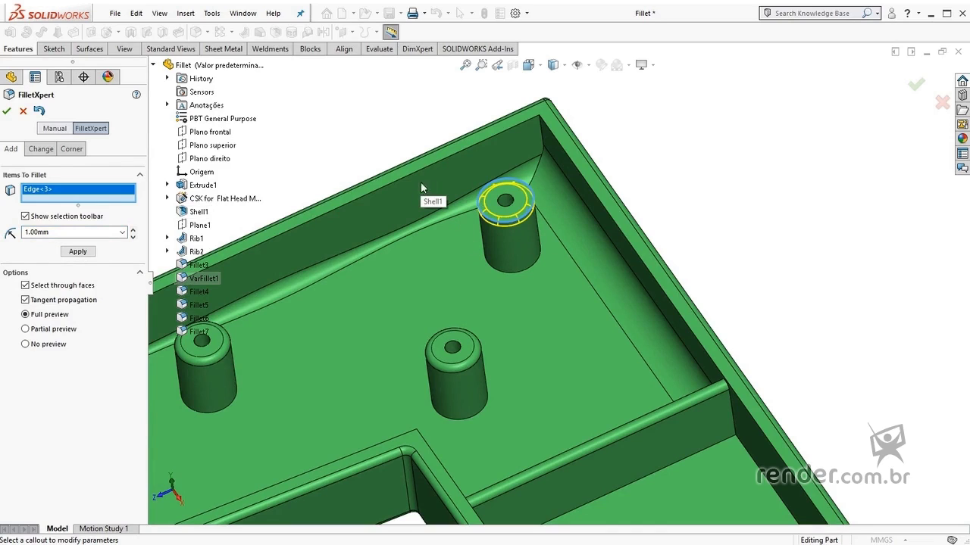
{"action": "left_click", "coordinate": [7, 112]}
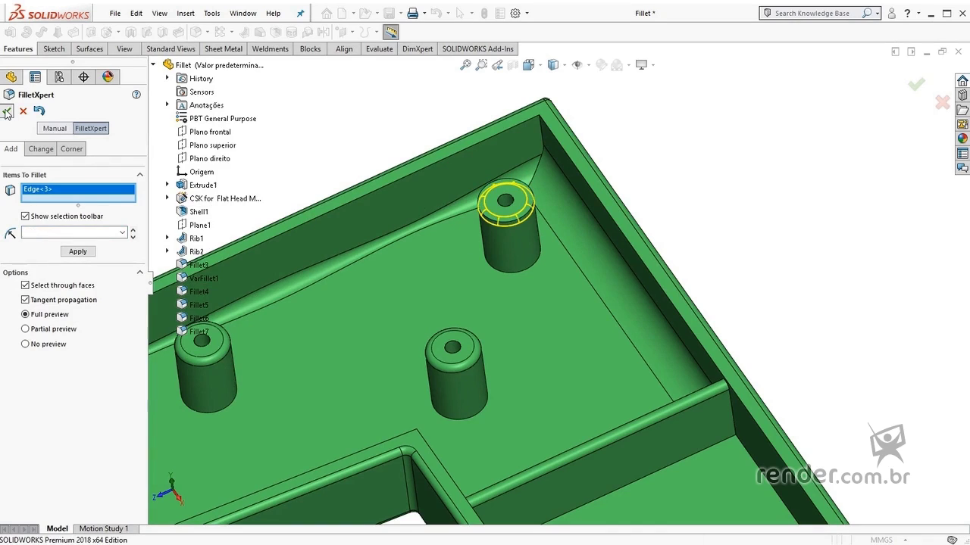
Step: Orbit the finished tray and zoom to fit the whole part on screen
{"action": "middle_click_drag", "start_coordinate": [266, 152], "coordinate": [431, 233]}
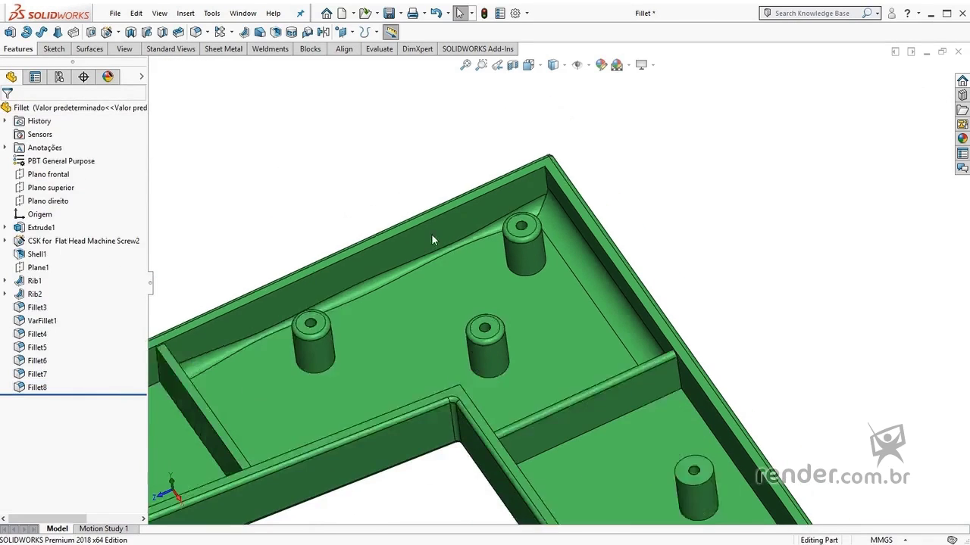
{"action": "scroll", "coordinate": [431, 233], "scroll_direction": "up", "scroll_amount": 2}
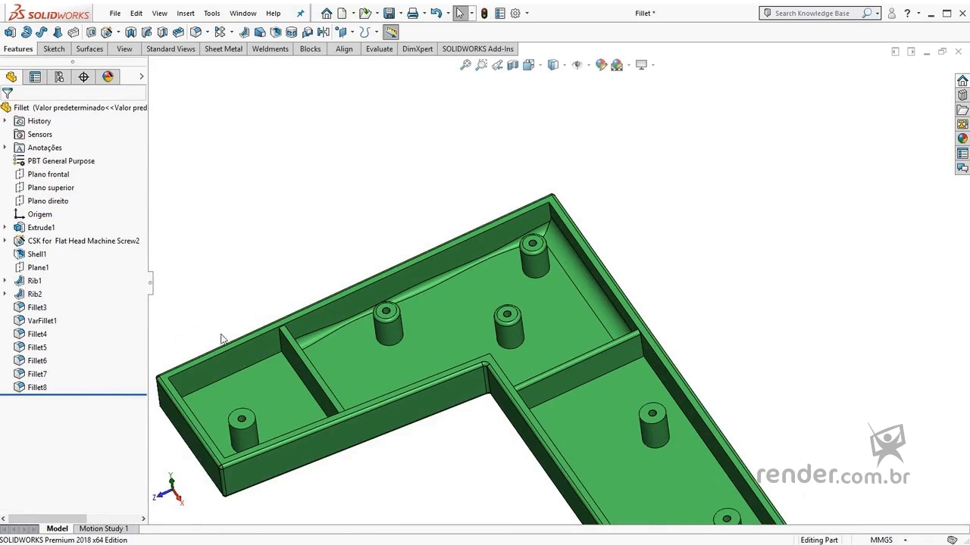
{"action": "key", "text": "f"}
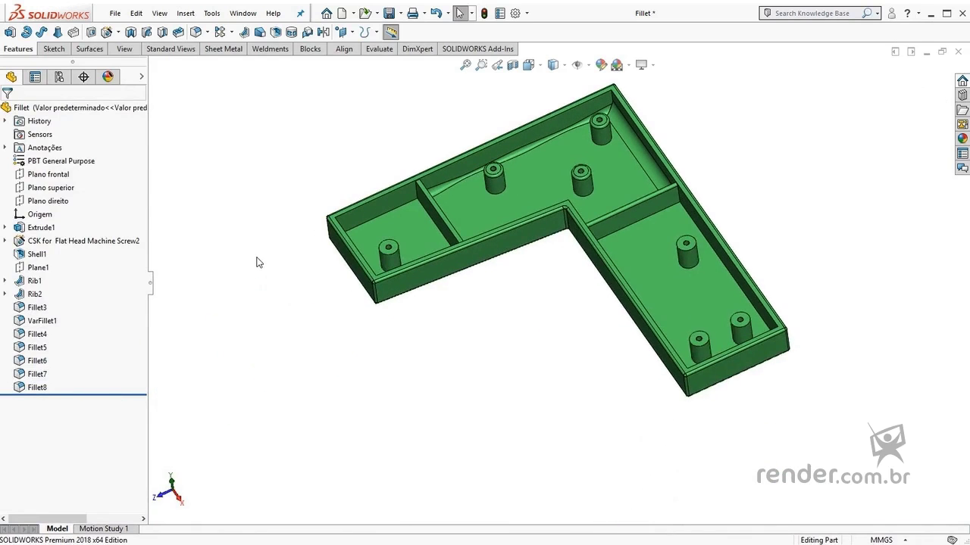